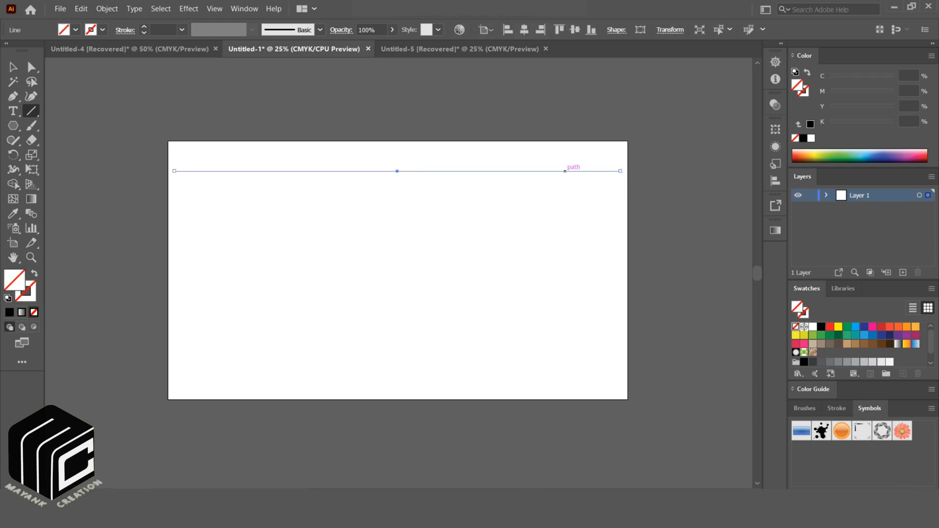
Give the horizontal line across the artboard's upper part a black stroke
left_click(103, 30)
left_click(34, 50)
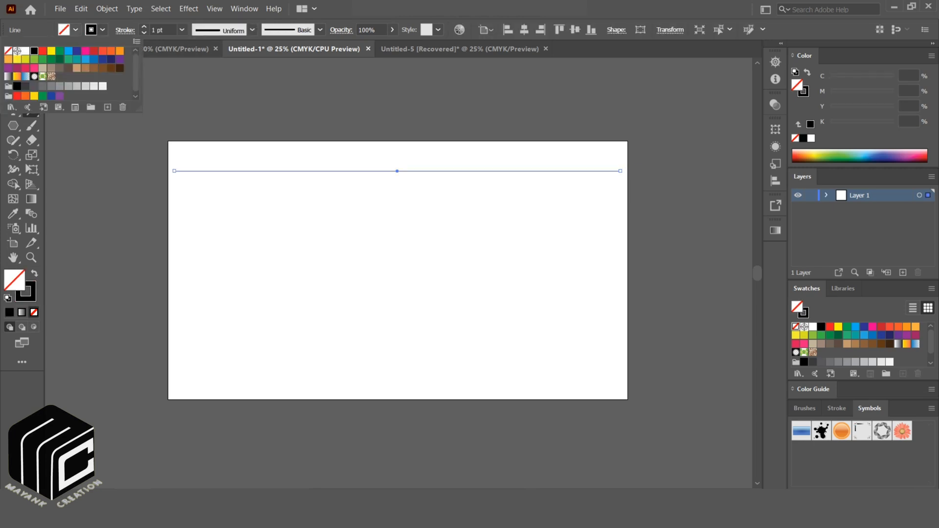
key("Escape")
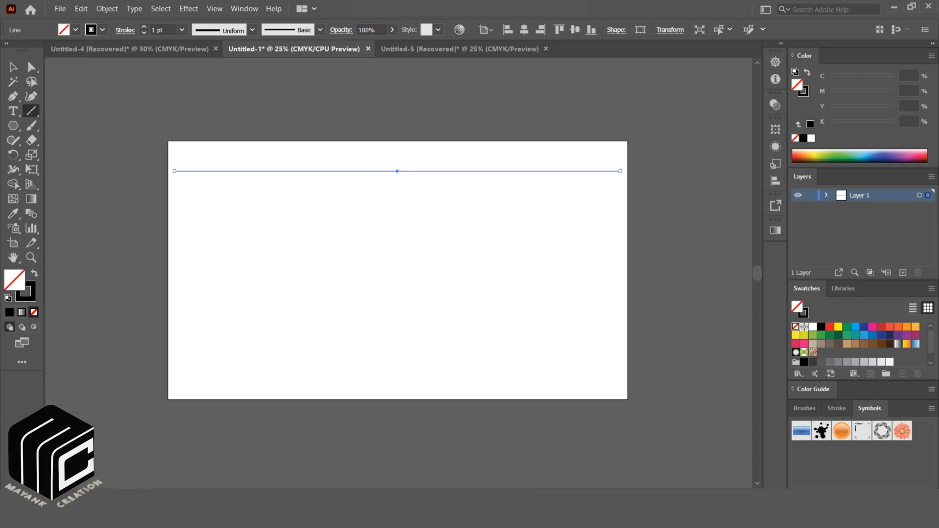
Duplicate the line straight downward and repeat the copy at equal spacing until 18 parallel lines fill the artboard
key("v")
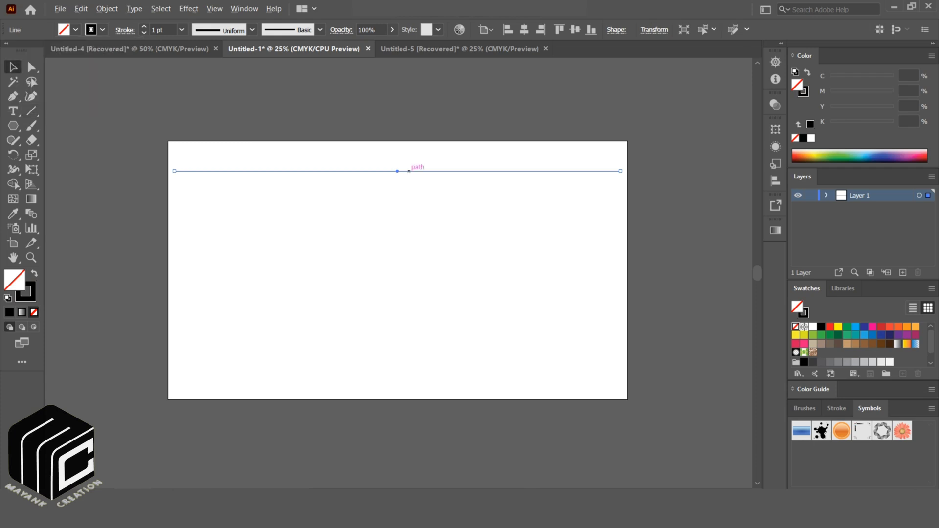
left_click_drag(409, 171, 409, 184)
key("ctrl+d")
key("ctrl+d")
key("ctrl+d")
key("ctrl+d")
key("ctrl+d")
key("ctrl+d")
key("ctrl+d")
key("ctrl+d")
key("ctrl+d")
key("ctrl+d")
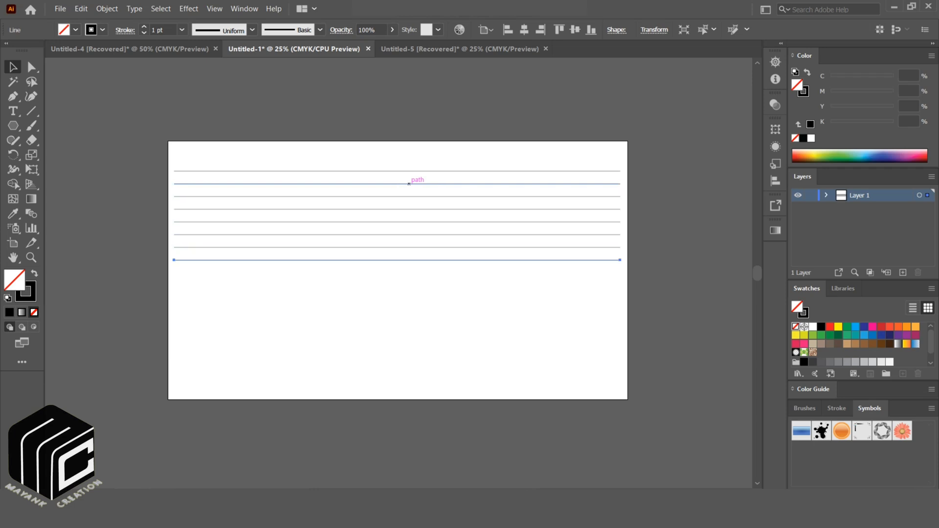
key("ctrl+d")
key("ctrl+d")
key("ctrl+d")
key("ctrl+d")
key("ctrl+d")
key("ctrl+d")
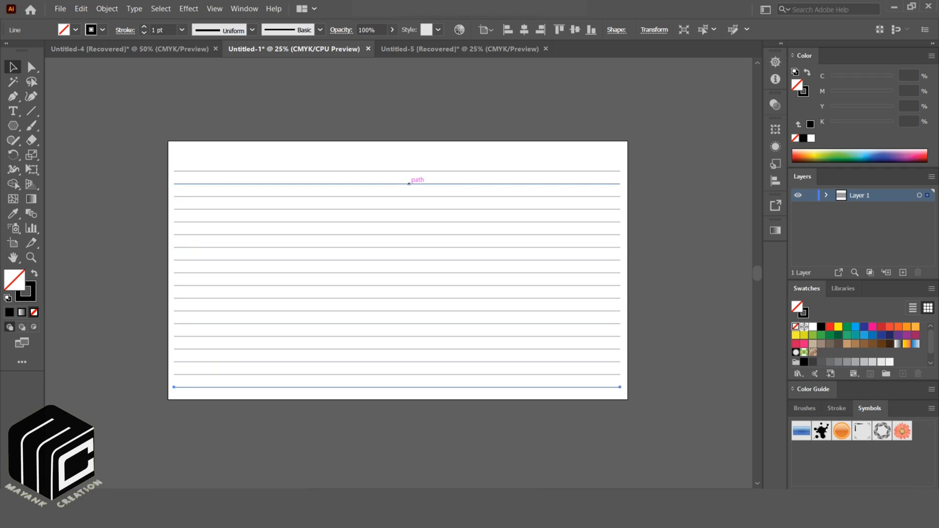
Group all the horizontal lines and create a copy of the group rotated 90 degrees
key("ctrl+a")
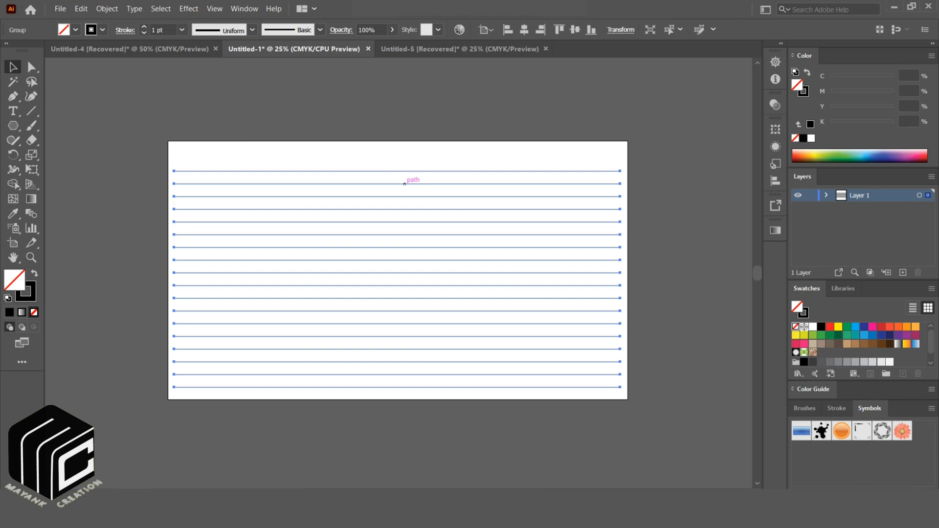
key("ctrl+g")
scroll(409, 183, "up", 2)
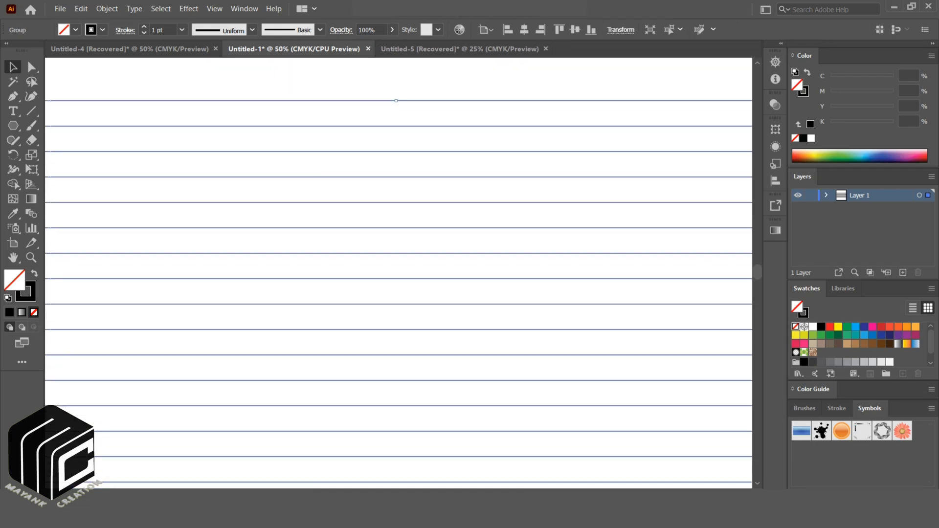
scroll(404, 182, "down", 1)
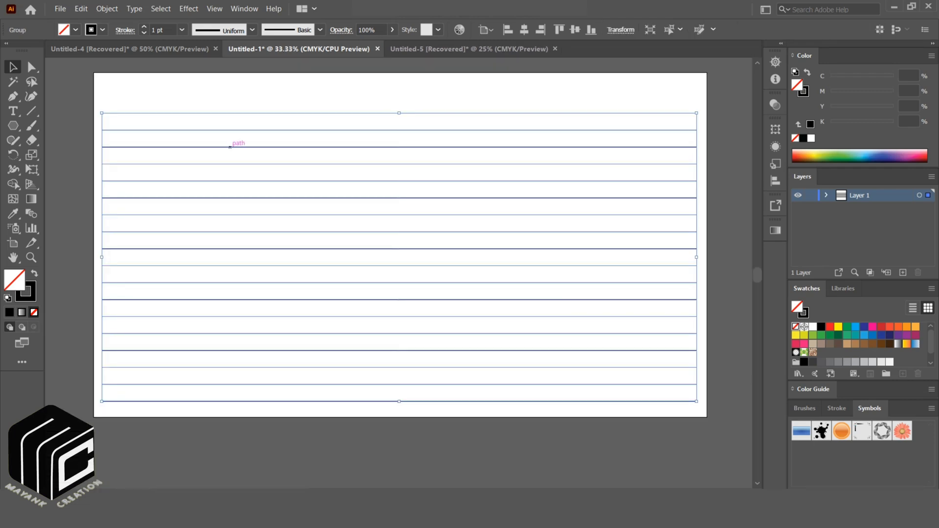
right_click(226, 147)
mouse_move(274, 282)
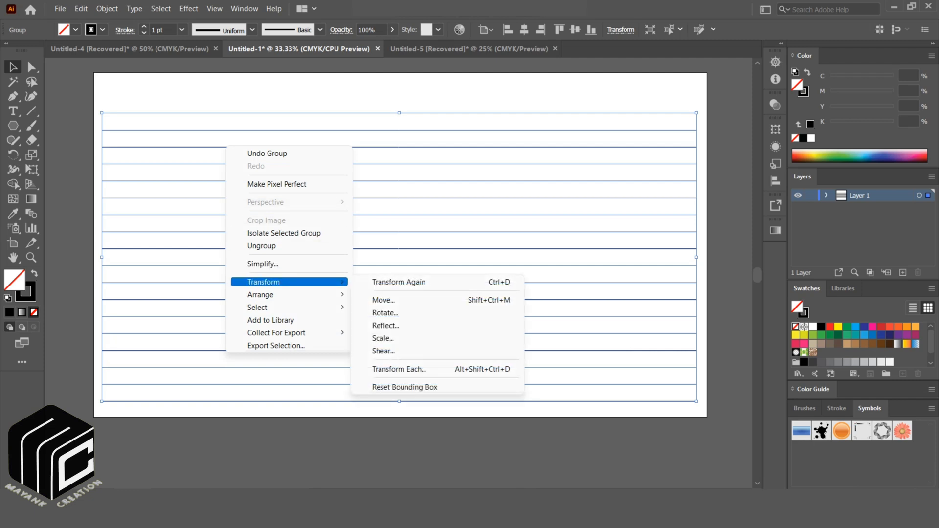
left_click(384, 313)
type("90")
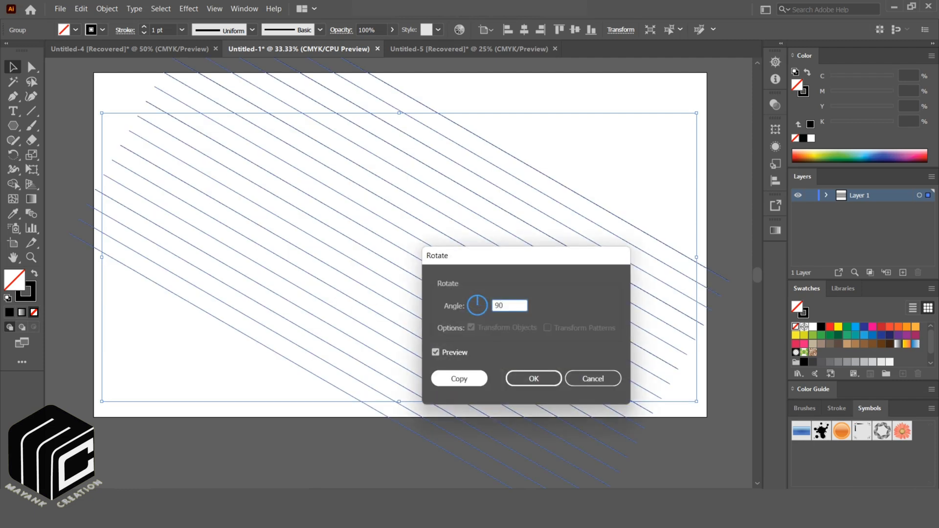
left_click(459, 379)
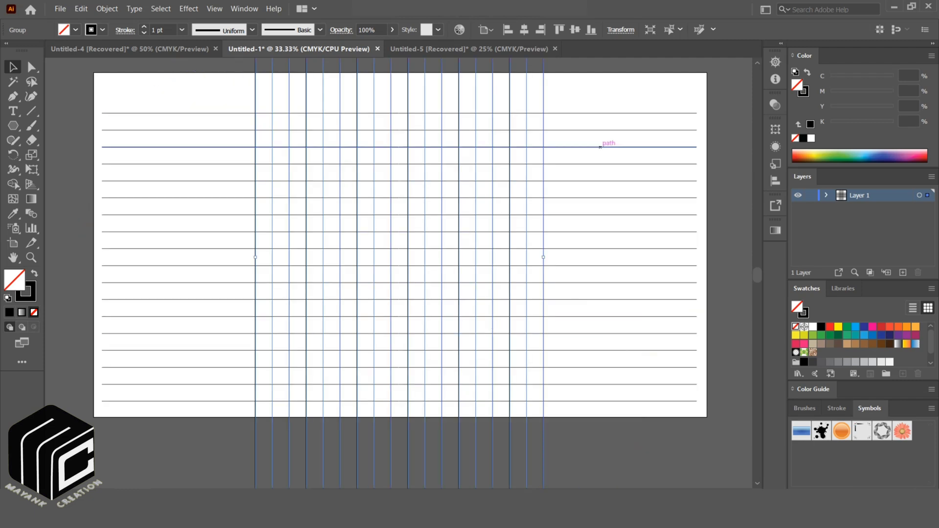
Create a copy of the horizontal line group rotated 30 degrees
right_click(607, 113)
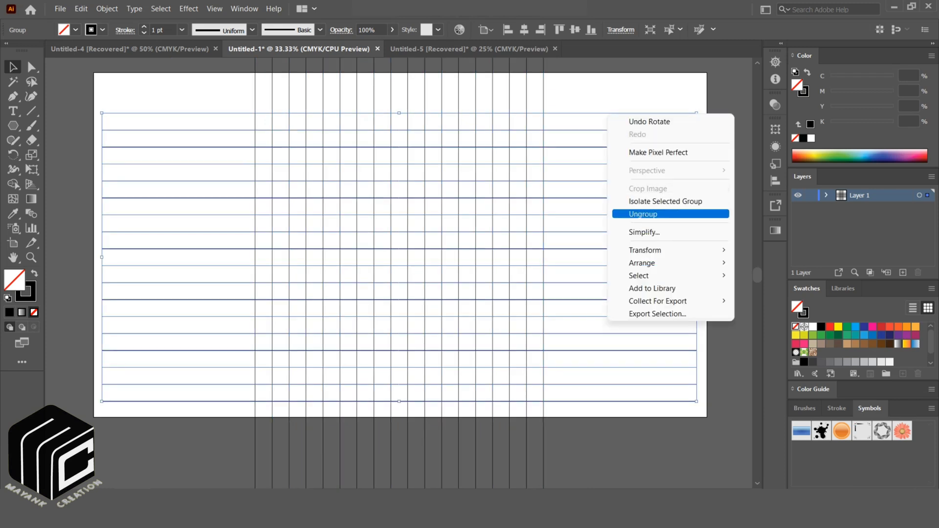
mouse_move(644, 250)
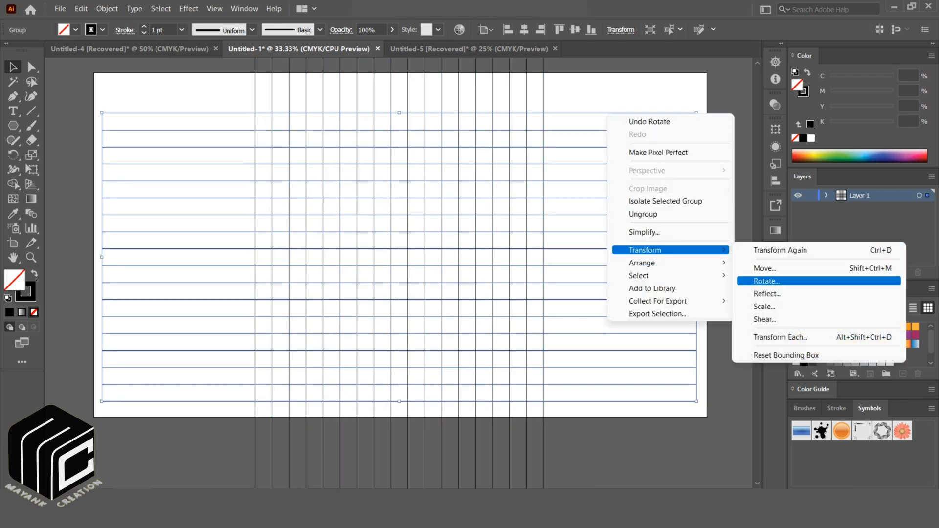
left_click(766, 281)
type("3")
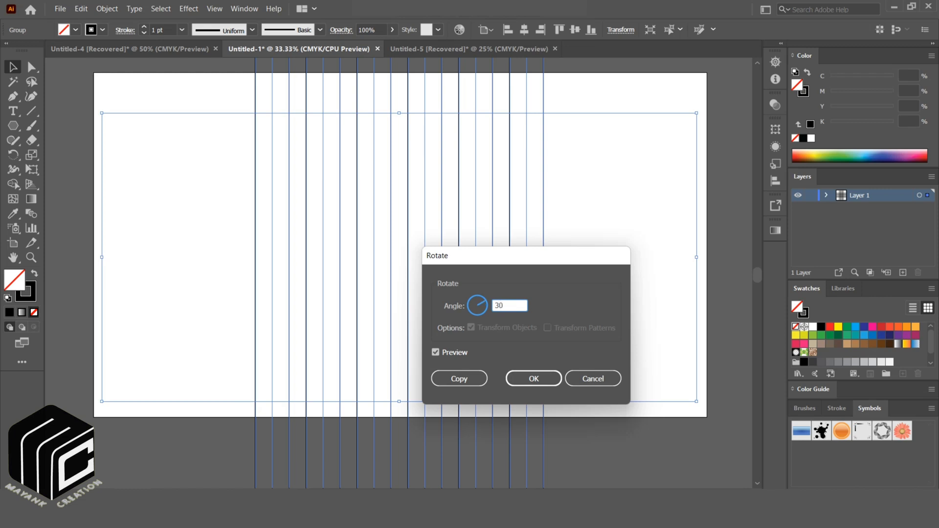
type("0")
left_click(459, 377)
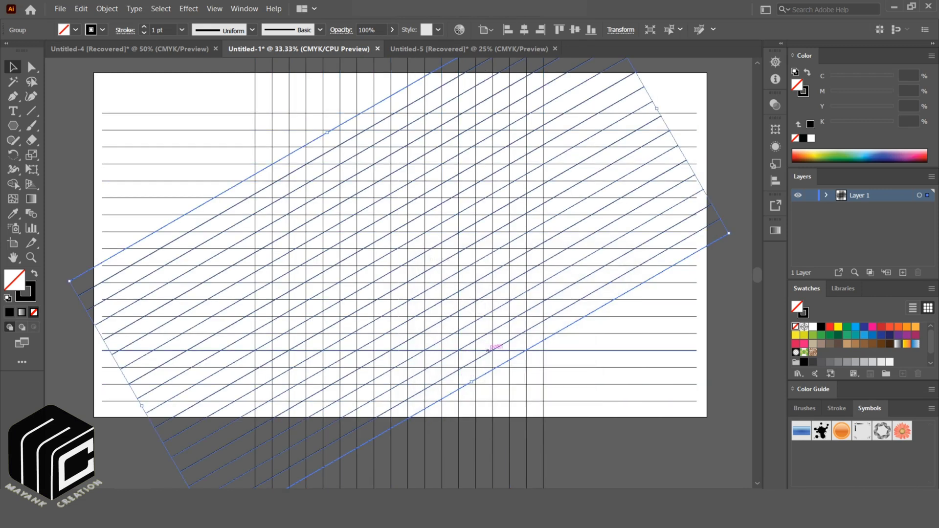
Create a copy of the horizontal line group rotated 150 degrees and deselect everything
right_click(672, 113)
mouse_move(694, 247)
left_click(532, 281)
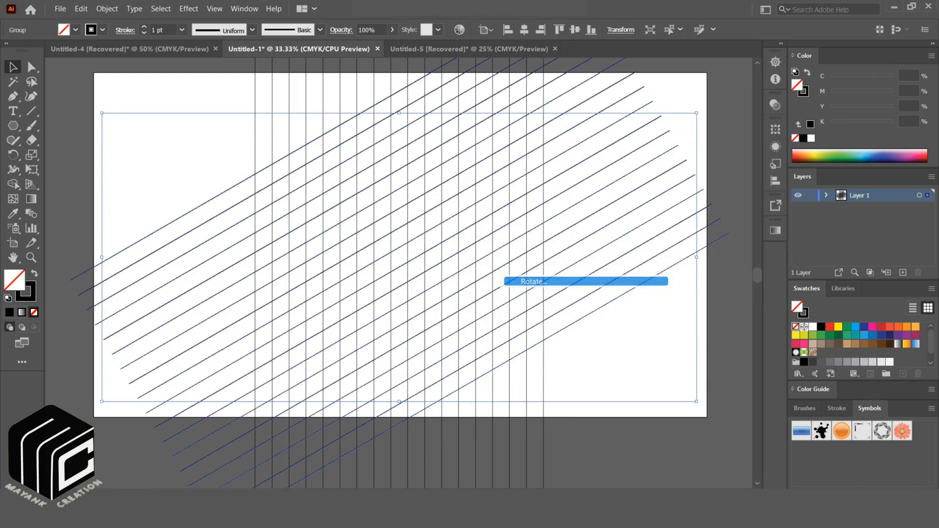
type("150")
left_click(459, 378)
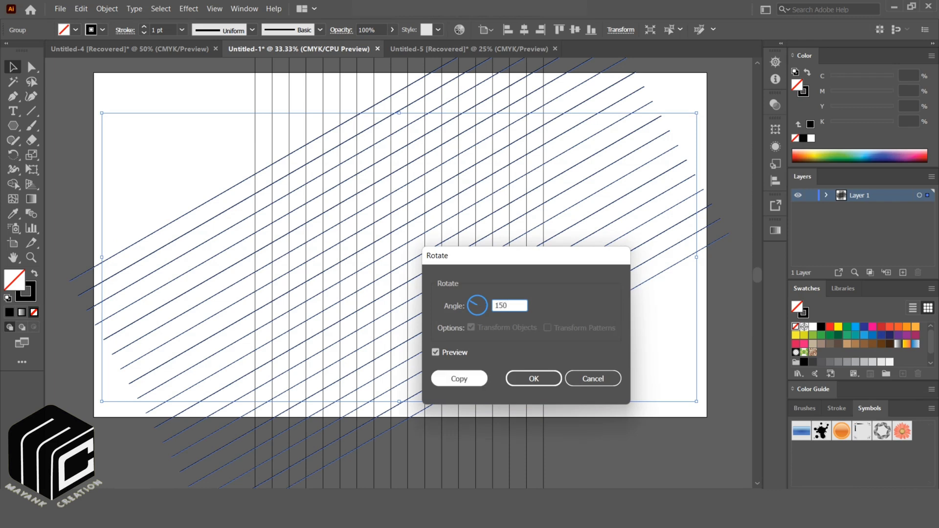
key("ctrl+shift+a")
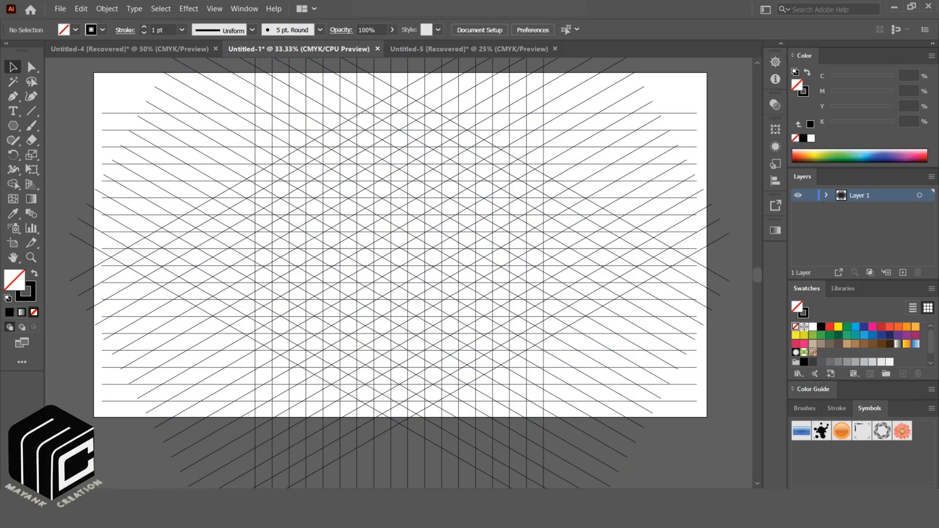
Select the whole line grid and set up the Shape Builder tool with a black fill and no stroke
key("ctrl+a")
left_click(13, 184)
left_click(103, 29)
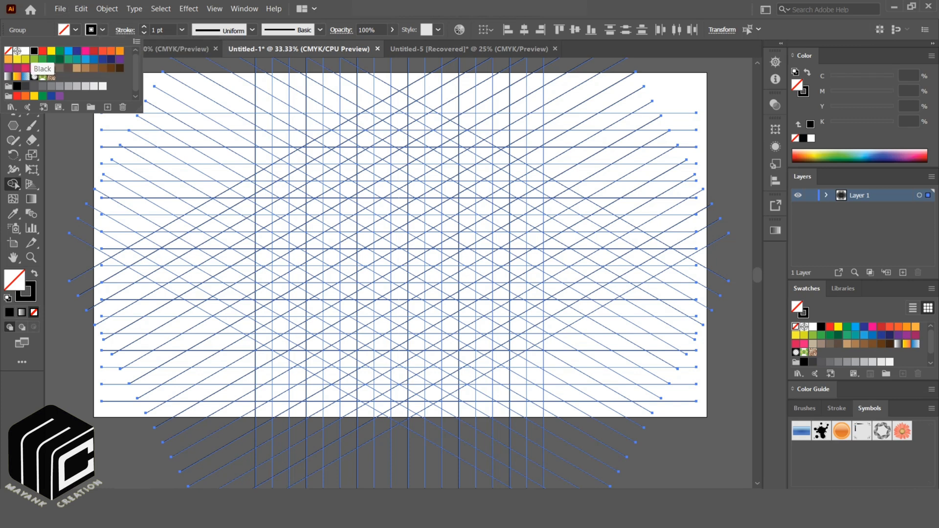
left_click(9, 51)
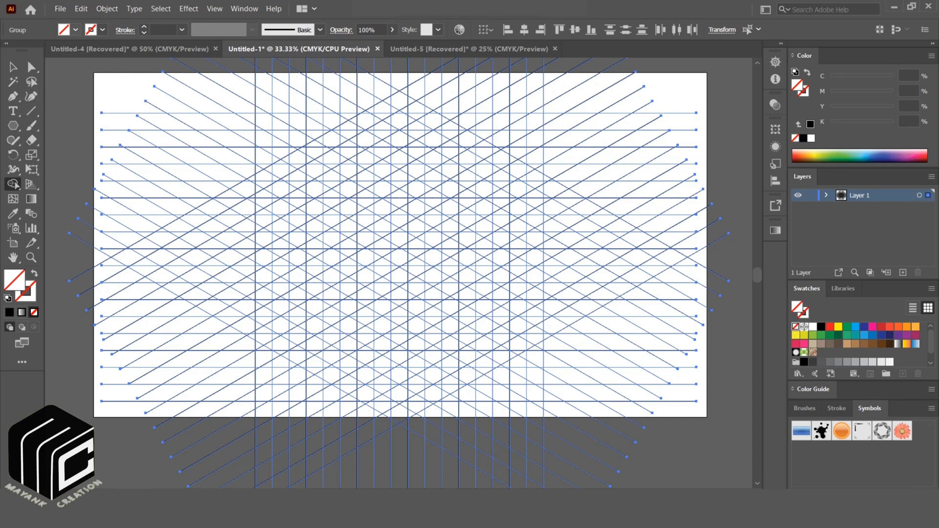
left_click(34, 51)
key("Escape")
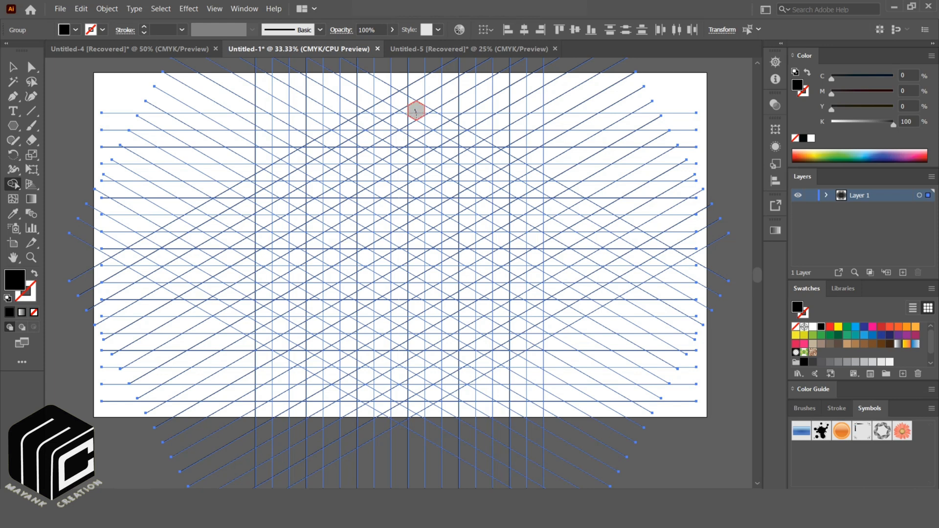
Merge grid cells into an angular black S with slanted arms near the upper centre of the artboard
left_click(415, 111)
left_click_drag(415, 111, 364, 141)
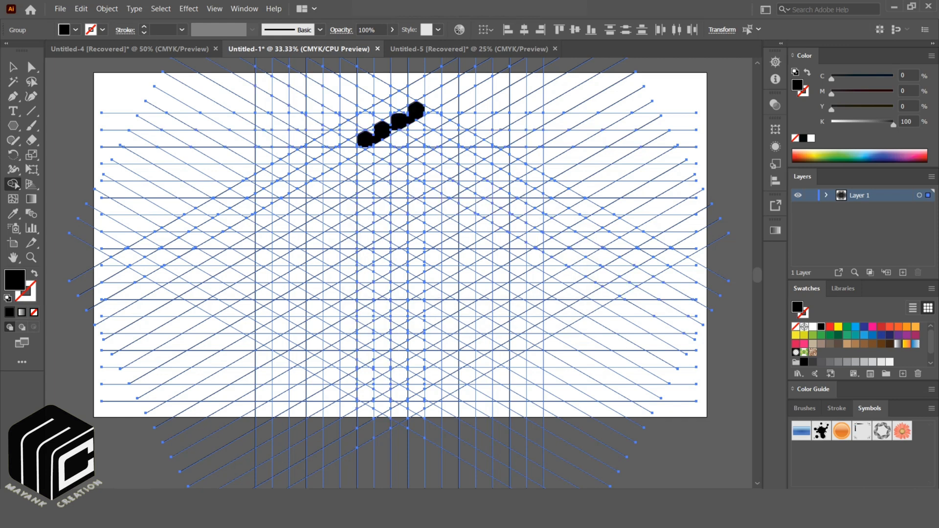
left_click_drag(364, 141, 366, 181)
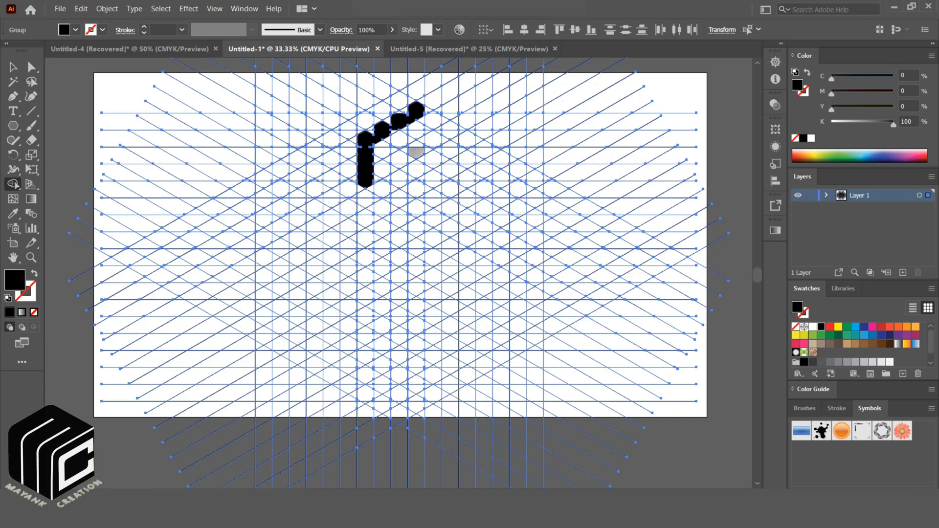
left_click_drag(414, 152, 372, 180)
left_click(416, 145)
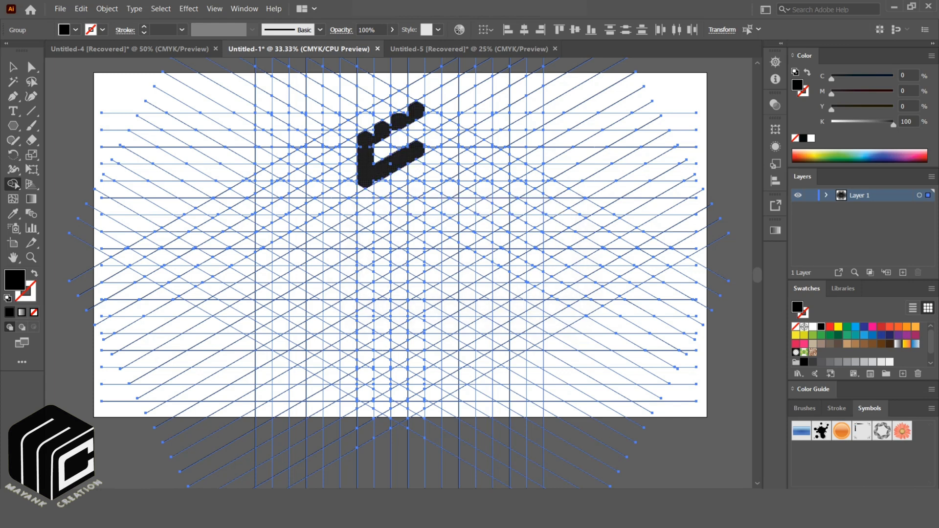
left_click_drag(415, 160, 419, 195)
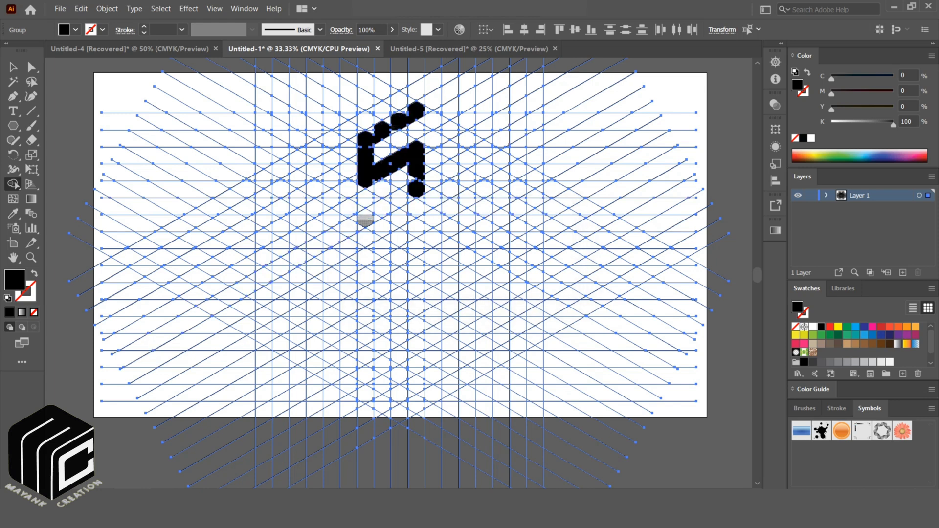
left_click_drag(364, 218, 415, 189)
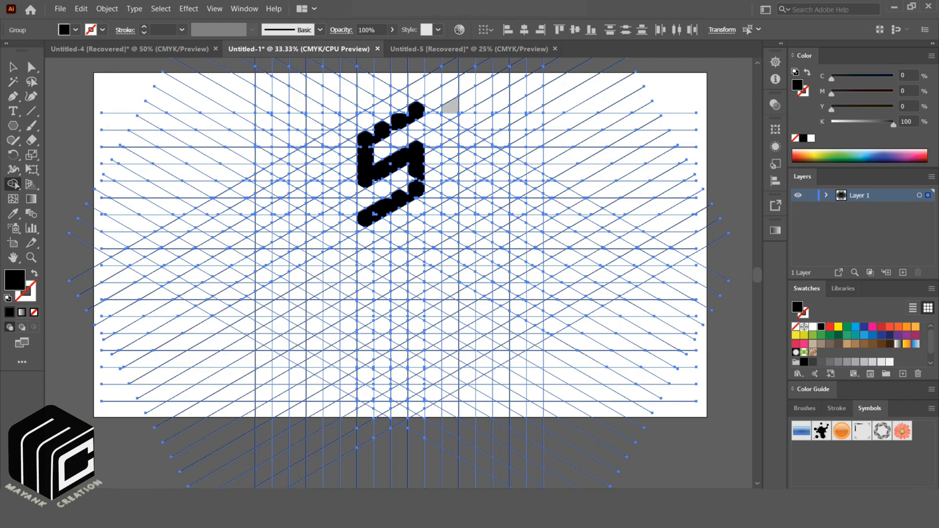
Merge cells into a black vertical bar beside the S and a slanted bar beneath it, forming a J-like shape
left_click_drag(449, 105, 448, 188)
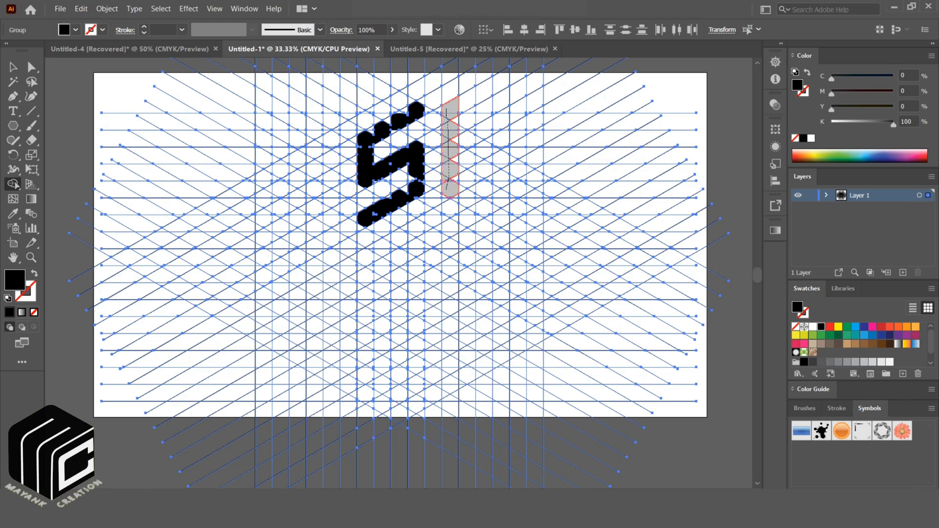
left_click_drag(447, 191, 449, 212)
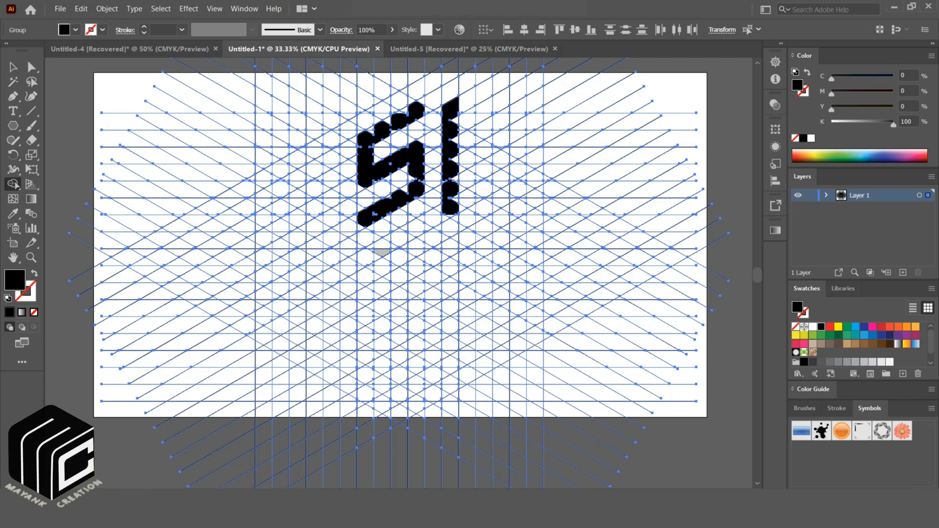
mouse_move(382, 253)
left_mouse_down()
mouse_move(384, 242)
mouse_move(450, 211)
left_mouse_up()
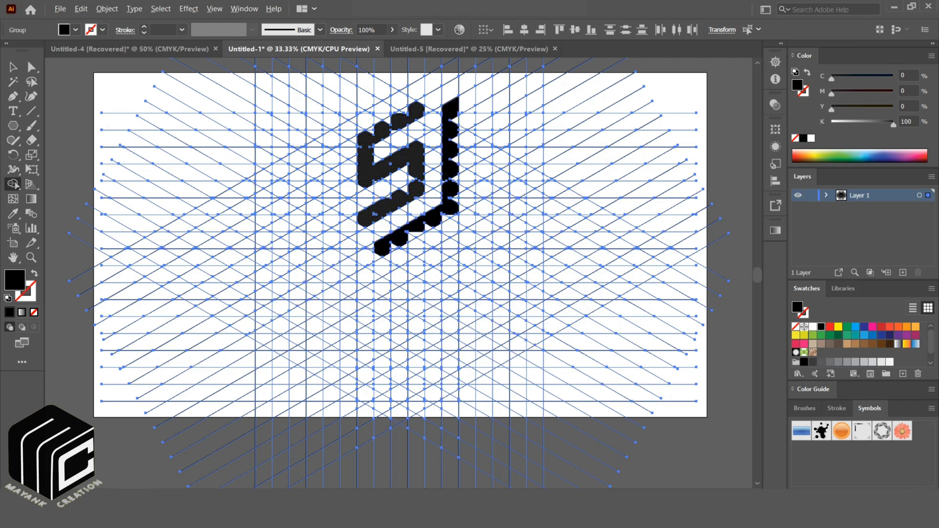
Merge the leftover cells along the S's upper arm and upper-left corner into one solid black shape with straight edges
scroll(413, 157, "up", 5)
left_click_drag(413, 158, 465, 459)
mouse_move(431, 194)
left_mouse_down()
mouse_move(343, 206)
mouse_move(237, 277)
left_mouse_up()
left_click_drag(254, 283, 385, 190)
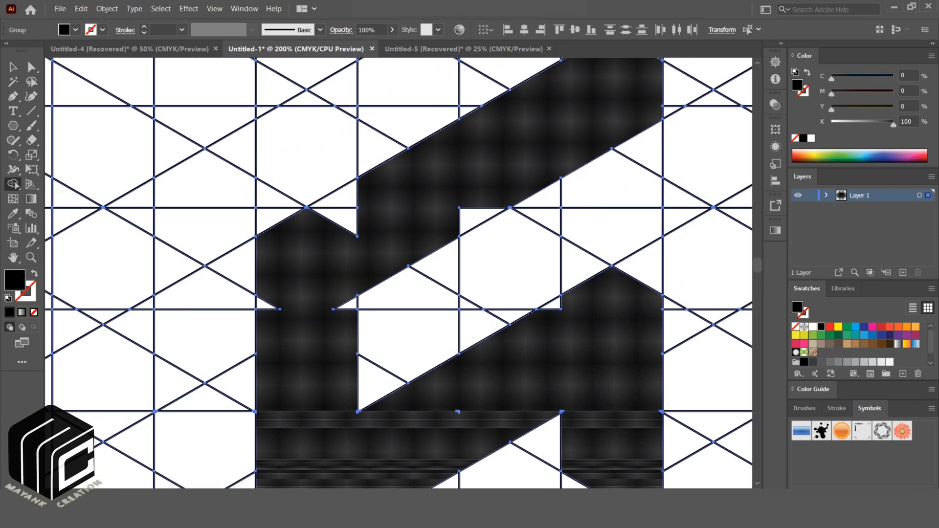
left_click_drag(491, 212, 440, 233)
mouse_move(383, 230)
left_mouse_down()
mouse_move(345, 216)
mouse_move(357, 274)
mouse_move(343, 303)
mouse_move(268, 304)
left_mouse_up()
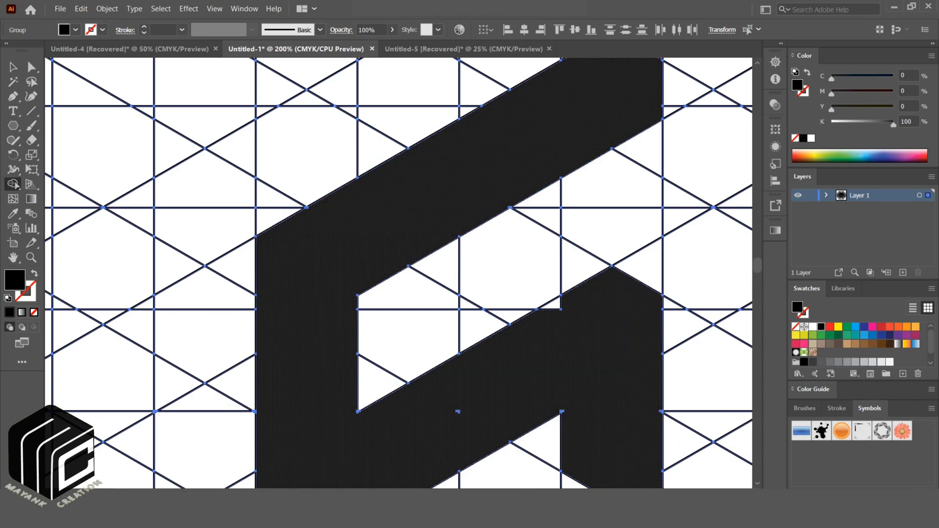
Merge the tiny leftover sliver on the upper edge of the S's top arm into the black shape
scroll(268, 304, "up", 5)
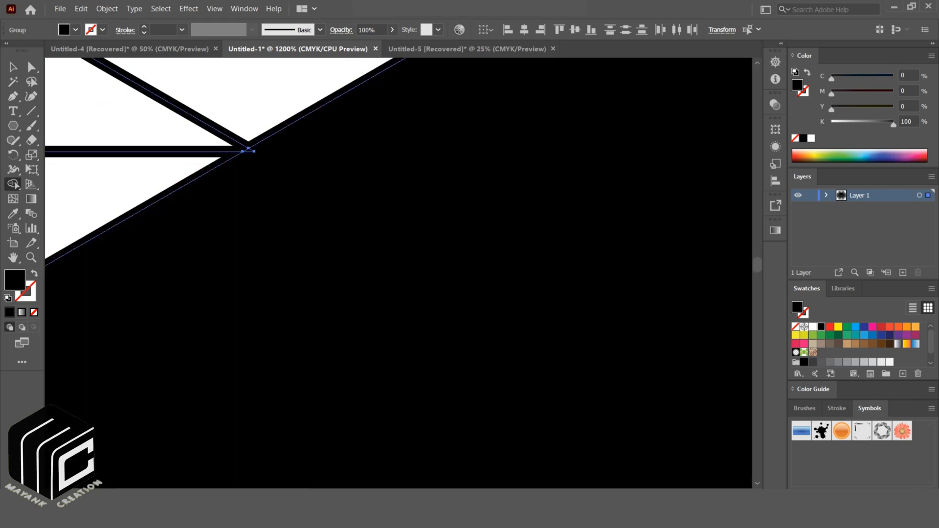
scroll(244, 151, "up", 4)
scroll(214, 240, "down", 4)
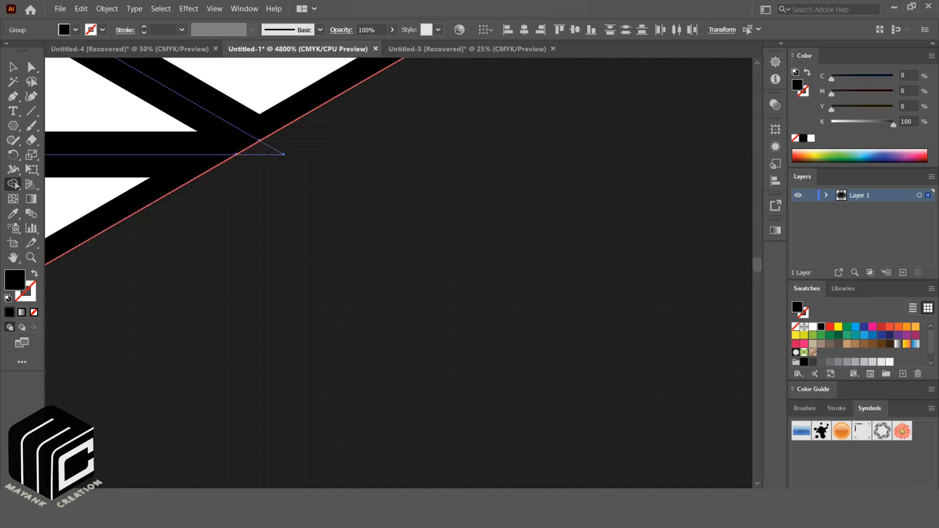
scroll(398, 272, "up", 4)
scroll(398, 272, "right", 4)
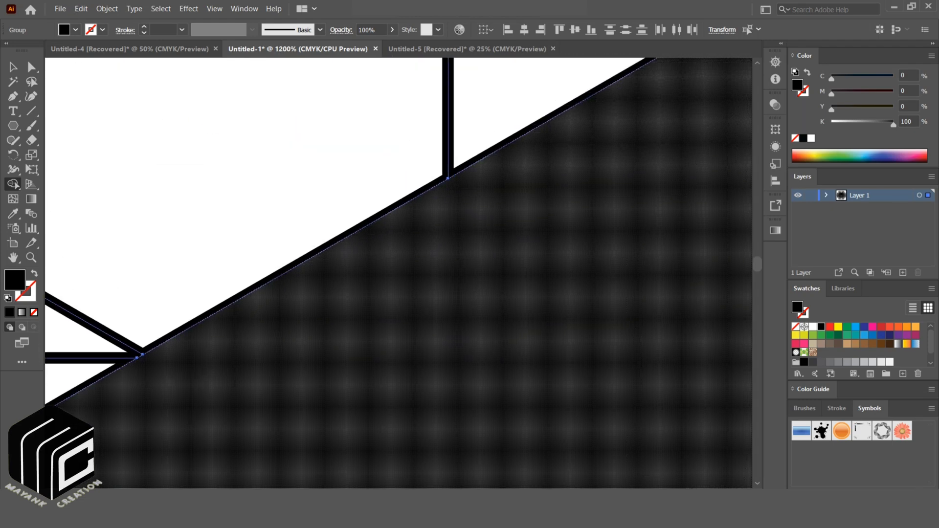
scroll(525, 225, "down", 3)
left_click_drag(525, 225, 269, 320)
left_click_drag(528, 205, 615, 146)
scroll(398, 273, "down", 3)
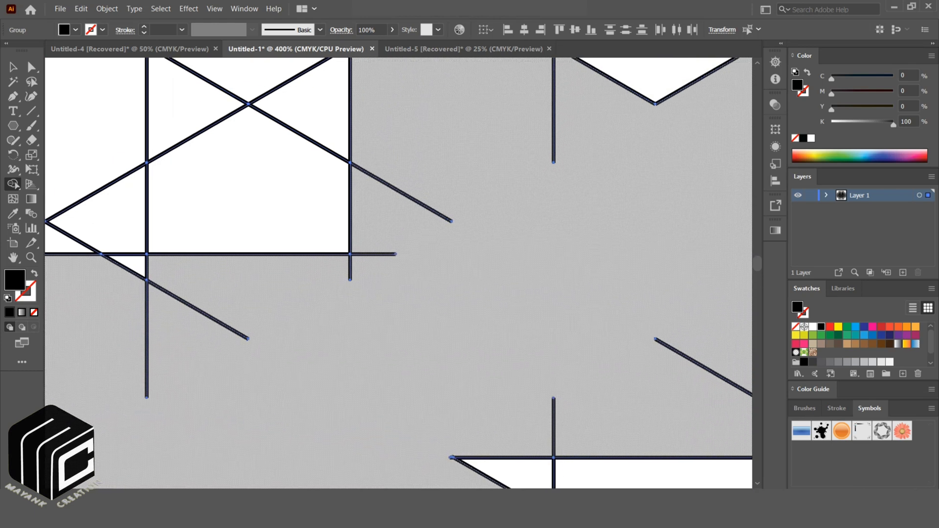
scroll(551, 246, "down", 3)
scroll(551, 246, "down", 2)
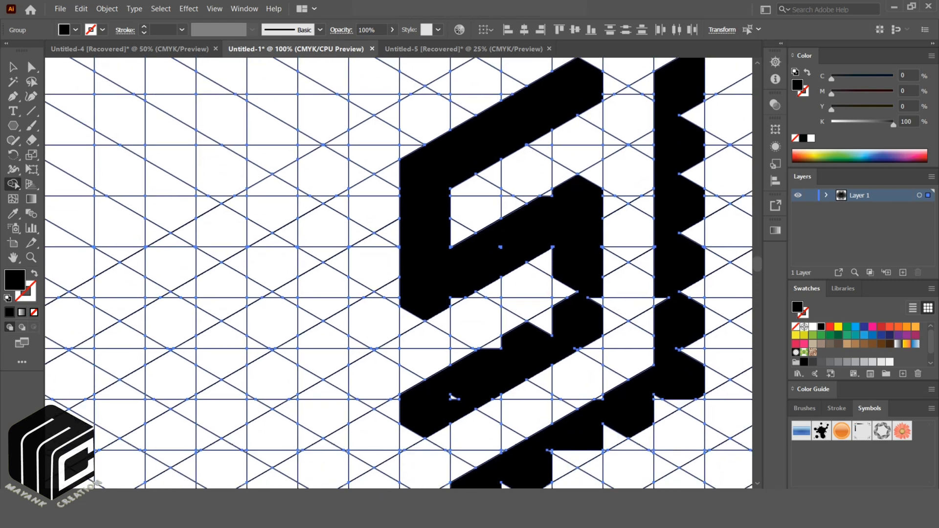
Merge the leftover cells along the S's middle arm and right side into solid black with straight edges joining the lower arm
scroll(551, 246, "up", 4)
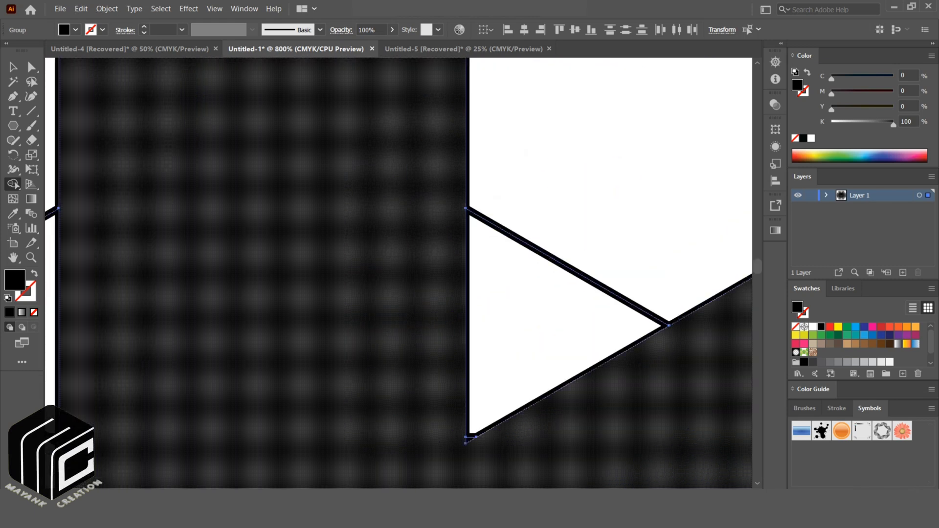
scroll(528, 246, "down", 3)
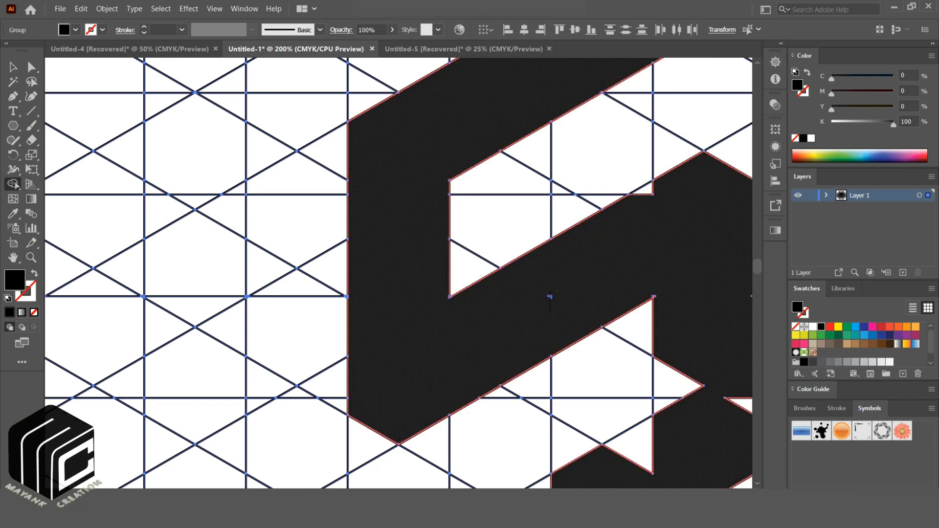
mouse_move(650, 215)
left_mouse_down()
mouse_move(644, 189)
mouse_move(558, 245)
mouse_move(483, 273)
left_mouse_up()
left_click_drag(562, 254, 586, 216)
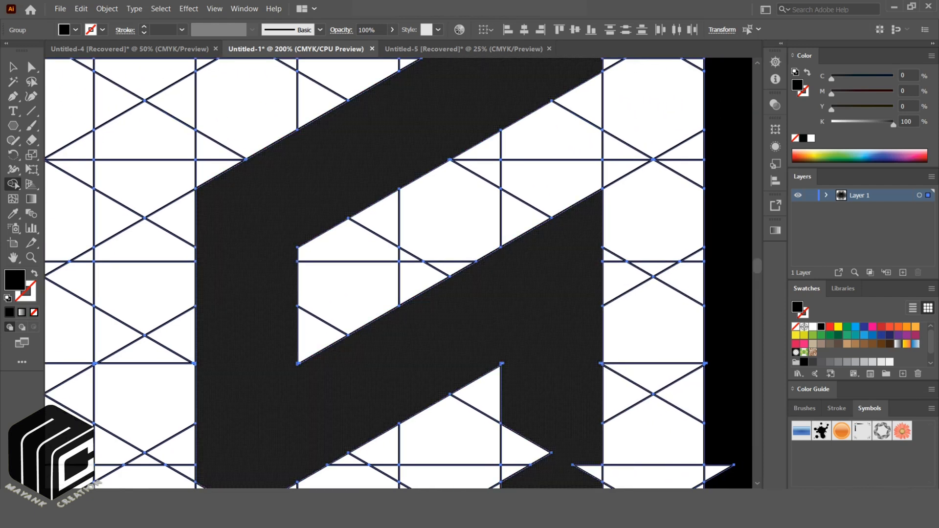
left_click_drag(533, 420, 565, 264)
left_click_drag(555, 313, 564, 264)
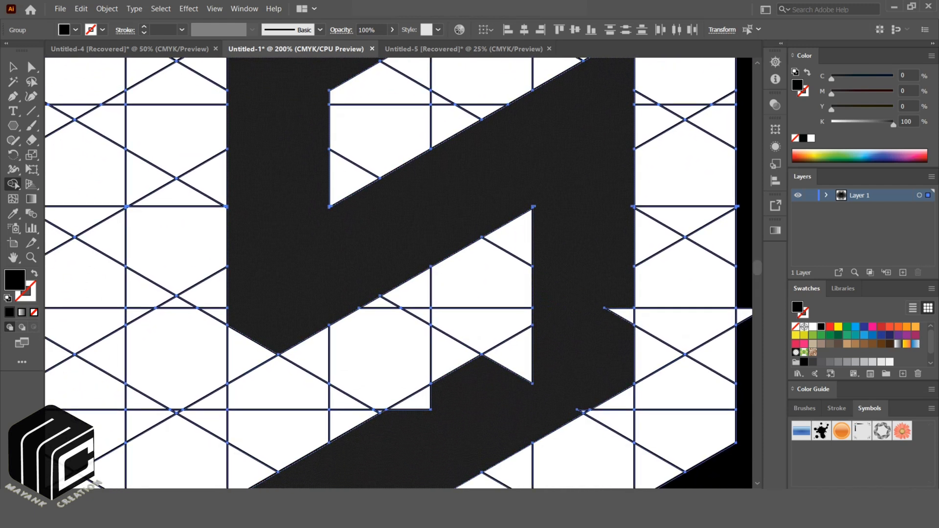
left_click_drag(619, 326, 615, 283)
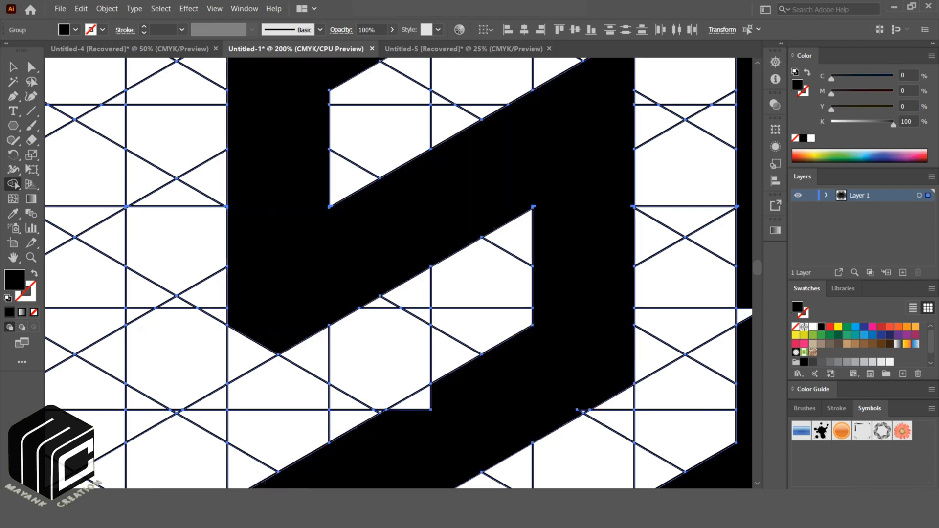
Merge the notch on the upper edge and the tiny white hole of the S's lower arm into the black shape
left_click_drag(584, 410, 617, 324)
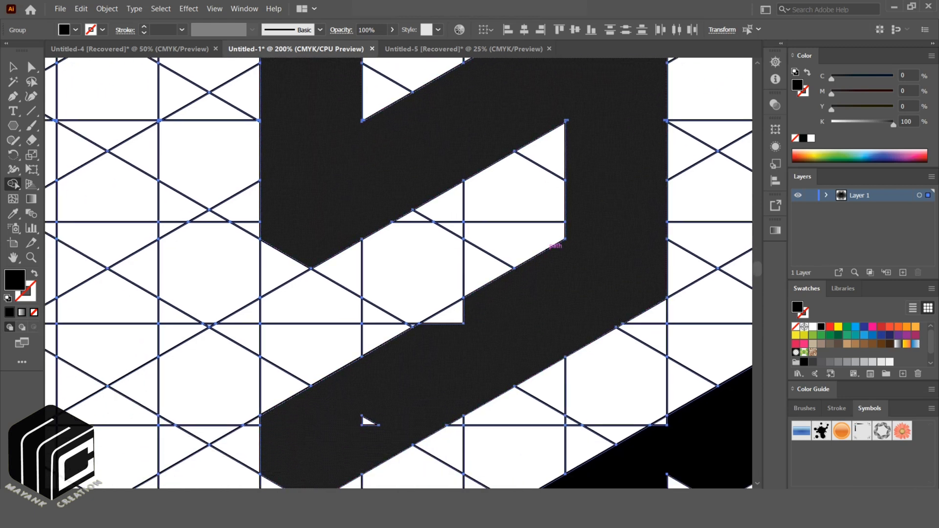
left_click_drag(477, 332, 448, 314)
left_click_drag(391, 406, 367, 422)
Merge the leftover cells along both edges of the J's slanted bar so that it forms one straight band
scroll(545, 249, "down", 10)
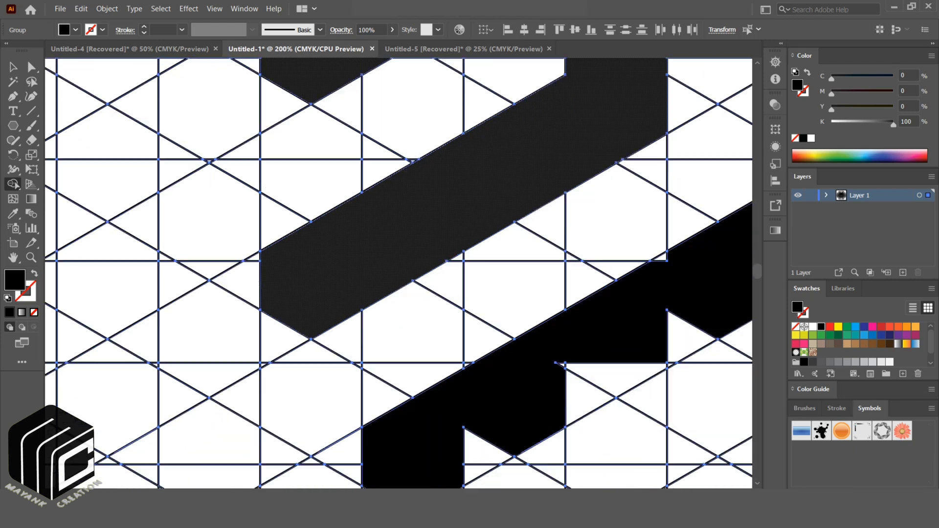
left_click_drag(511, 345, 463, 381)
left_click_drag(601, 299, 562, 280)
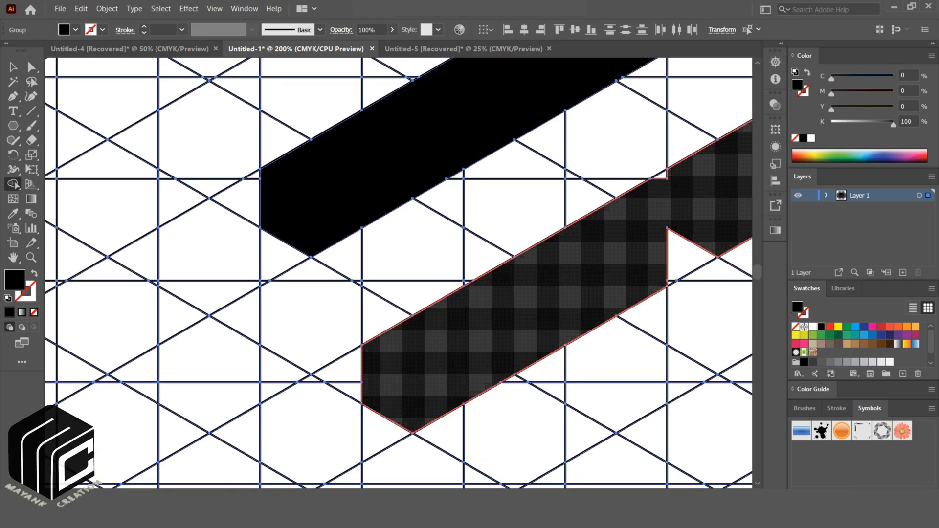
mouse_move(702, 232)
left_mouse_down()
mouse_move(614, 322)
mouse_move(456, 425)
left_mouse_up()
left_click_drag(513, 357, 557, 371)
left_click_drag(581, 333, 588, 356)
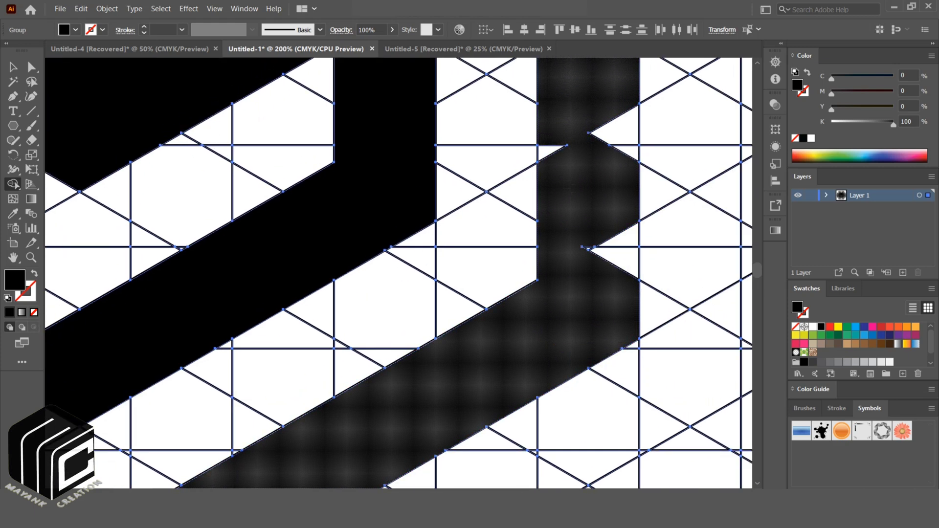
Merge the triangular notches along the J's vertical bar into black so that both sides run straight
mouse_move(584, 248)
left_mouse_down()
mouse_move(601, 251)
mouse_move(587, 248)
left_mouse_up()
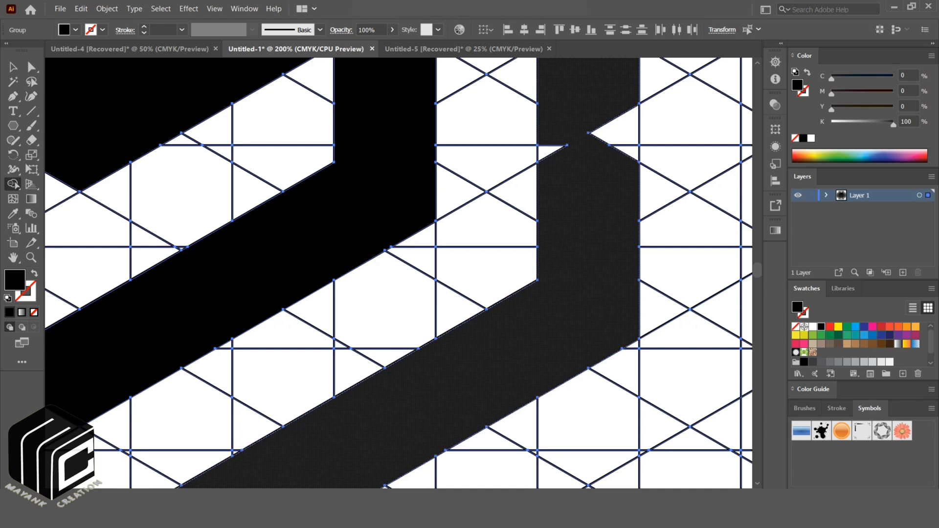
mouse_move(569, 171)
left_mouse_down()
mouse_move(553, 152)
mouse_move(614, 135)
left_mouse_up()
left_click_drag(611, 98, 595, 363)
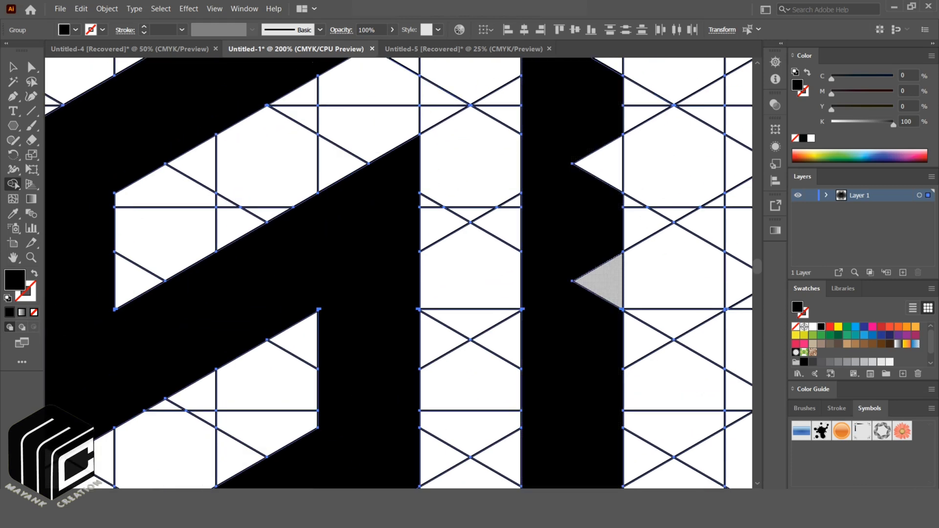
mouse_move(599, 257)
left_mouse_down()
mouse_move(600, 127)
mouse_move(599, 289)
left_mouse_up()
left_click_drag(599, 127, 592, 420)
left_click_drag(598, 266, 597, 396)
left_click_drag(588, 192, 588, 135)
Deselect the artwork and examine the overall S and J shapes on the grid
key("ctrl+minus")
key("ctrl+minus")
key("ctrl+minus")
key("ctrl+minus")
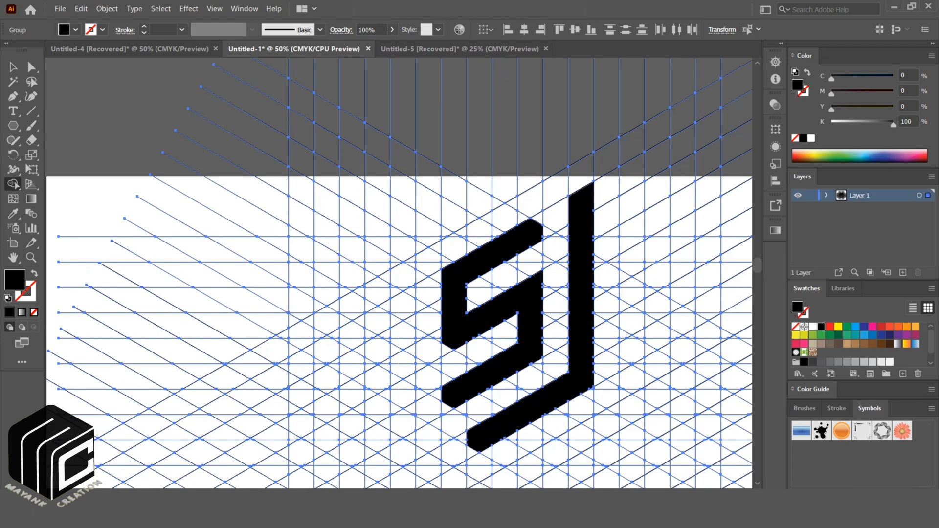
left_click(13, 66)
key("ctrl+shift+a")
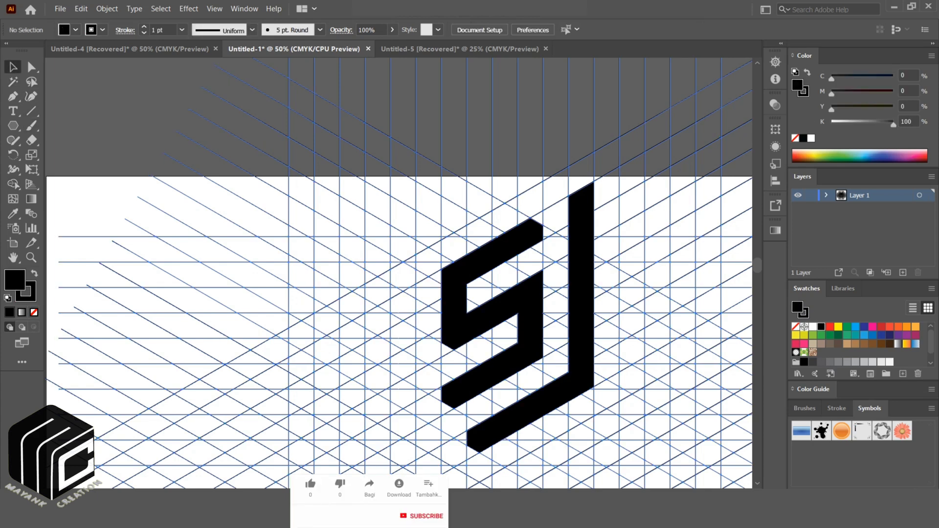
scroll(399, 274, "up", 1)
scroll(553, 269, "down", 3)
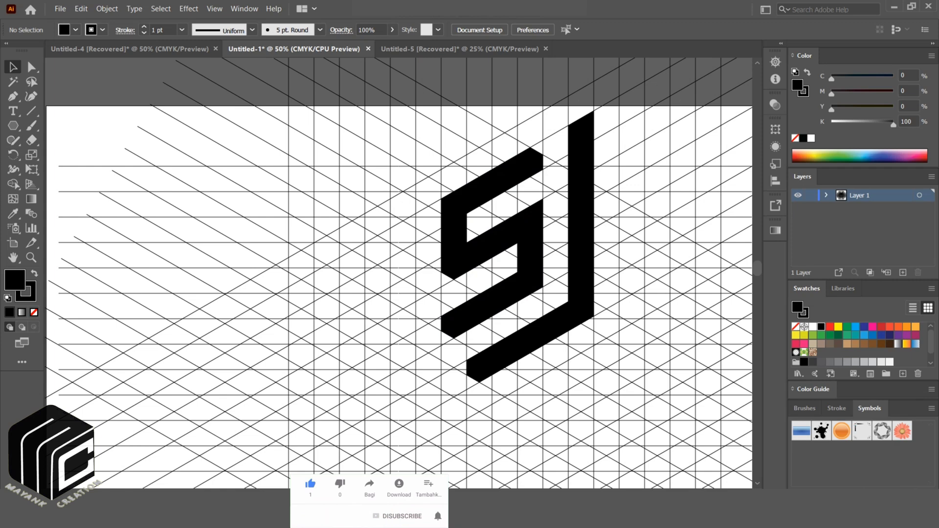
Select the whole grid again and set up the Shape Builder tool with no stroke
key("ctrl+a")
left_click(13, 184)
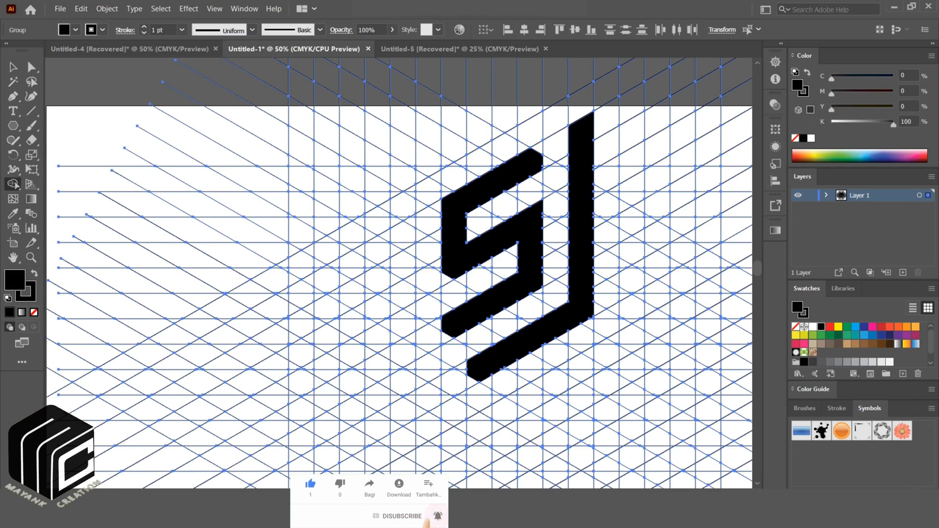
left_click(102, 30)
left_click(8, 51)
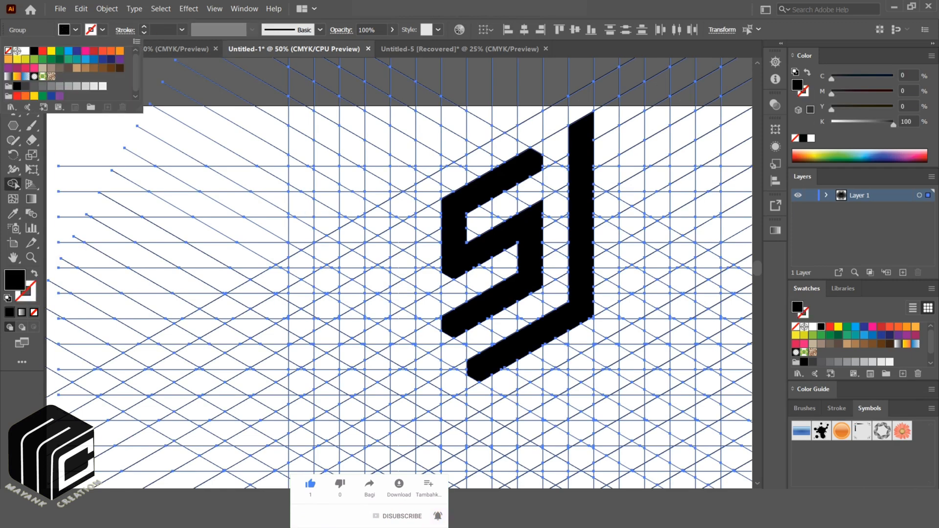
key("Escape")
Extend the lower end of the J's slanted bar by merging the adjoining grid cells into it
scroll(485, 356, "up", 1)
scroll(486, 356, "up", 3)
left_click_drag(488, 416, 550, 277)
left_click_drag(452, 328, 482, 293)
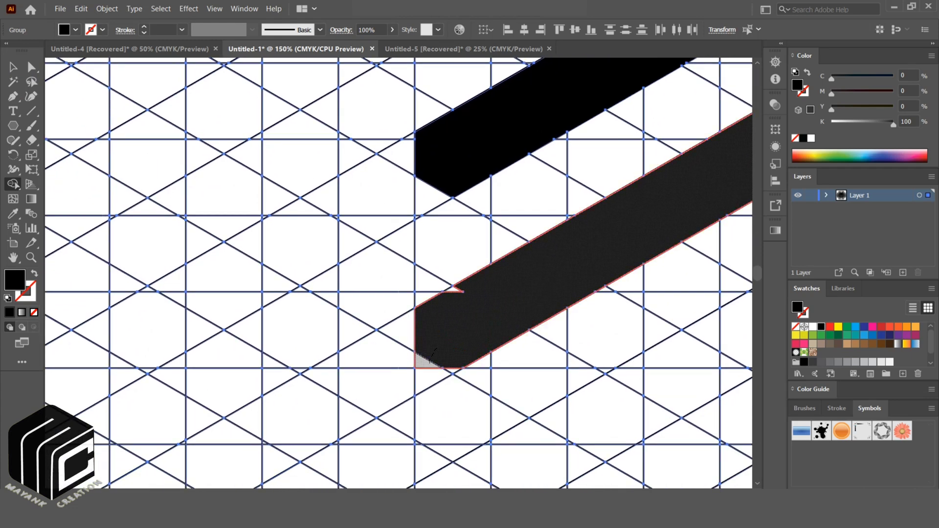
left_click(427, 362)
left_click(455, 288)
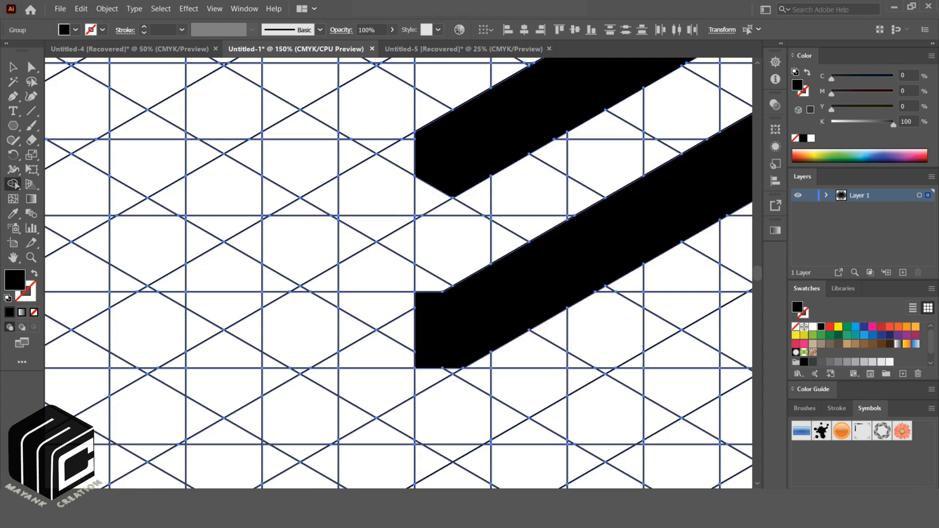
key("ctrl+z")
key("ctrl+z")
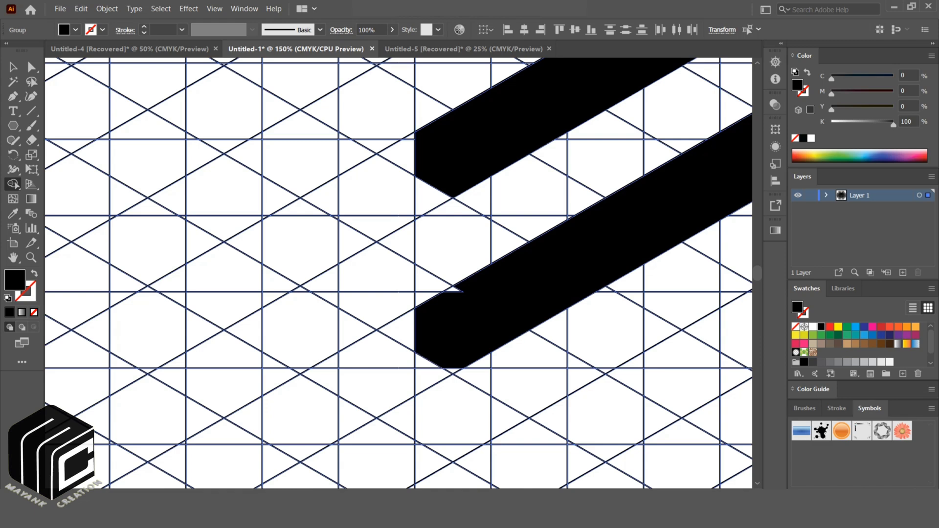
Merge the small notch on the upper edge near the slanted end of the J into the black shape
left_click_drag(454, 290, 464, 300)
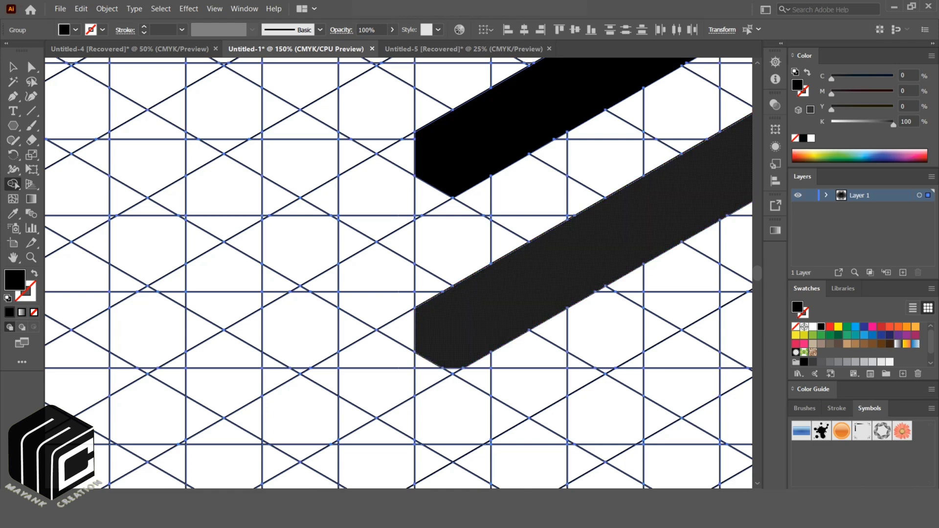
key("ctrl+0")
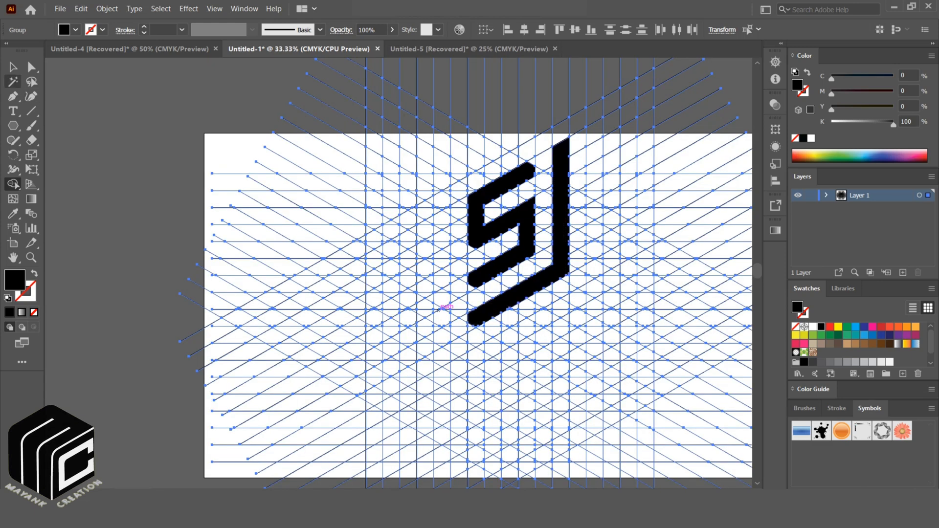
Ungroup the whole artwork, then select the black S and J logo and cut it out of the grid
key("v")
key("ctrl+a")
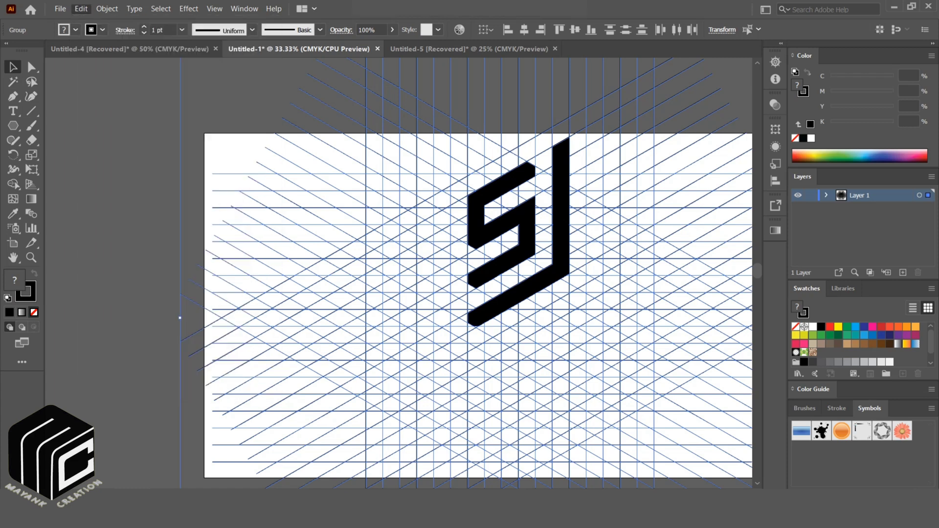
left_click(107, 8)
left_click(128, 78)
key("ctrl+shift+a")
left_click(475, 220)
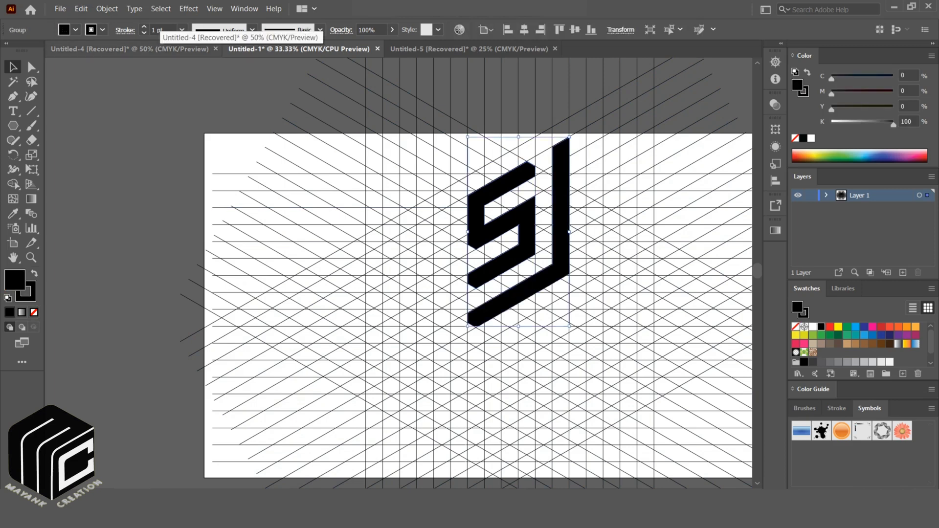
left_click(81, 8)
left_click(98, 53)
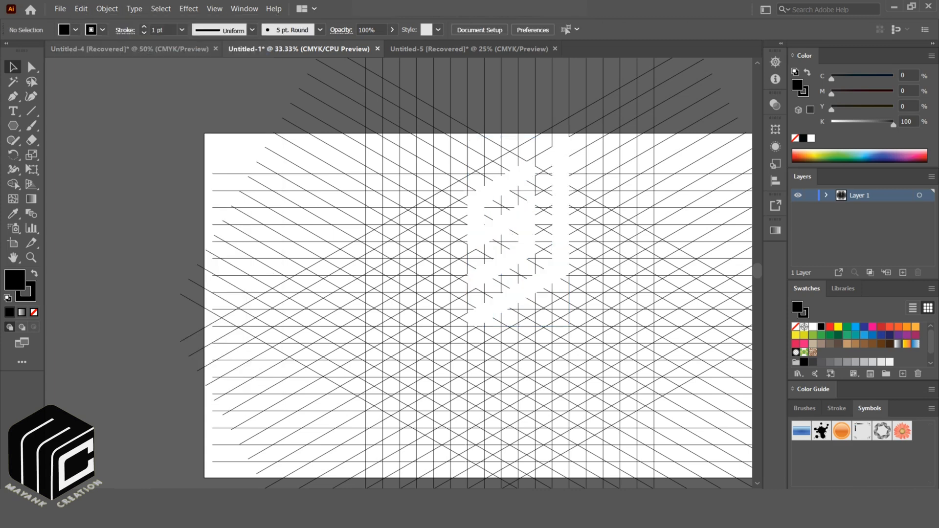
Delete the whole line grid and paste the cut logo back onto the empty artboard
key("ctrl+a")
key("Delete")
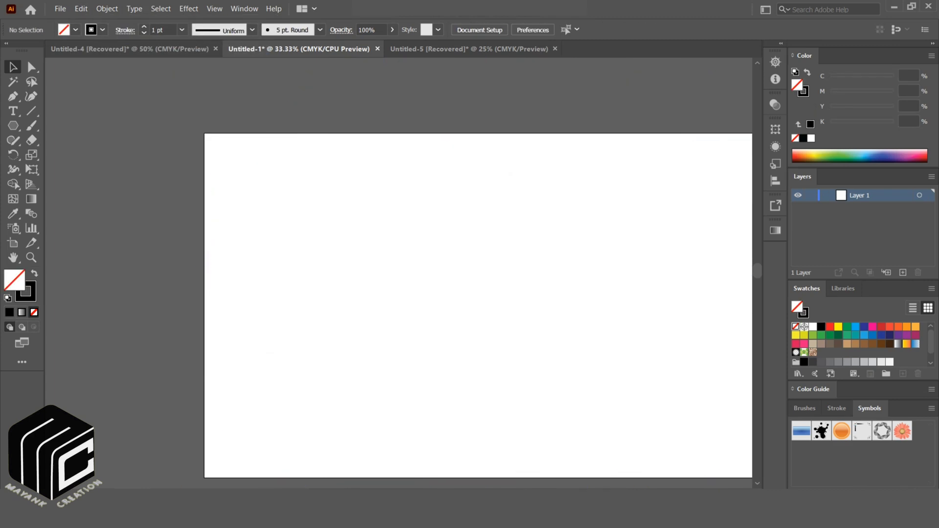
key("ctrl+v")
key("ctrl+shift+a")
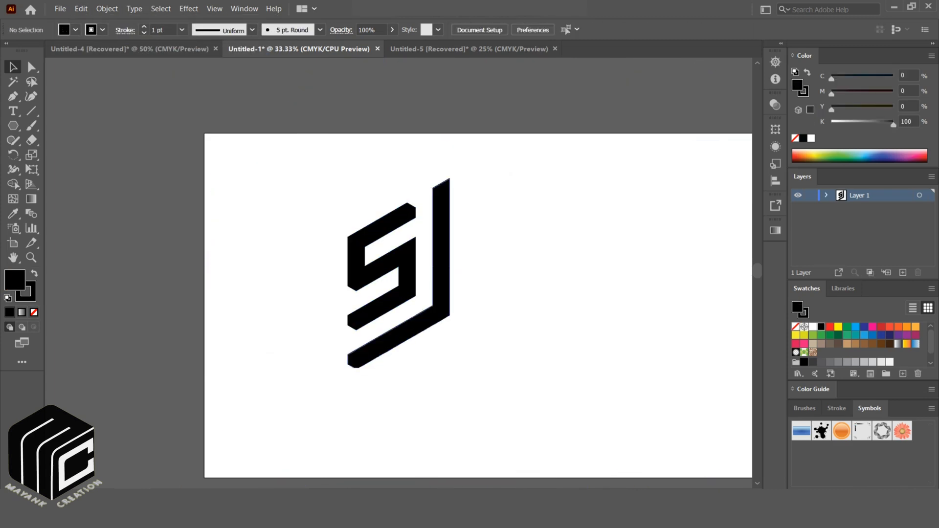
scroll(445, 302, "down", 2)
scroll(445, 302, "up", 2)
scroll(445, 301, "up", 3)
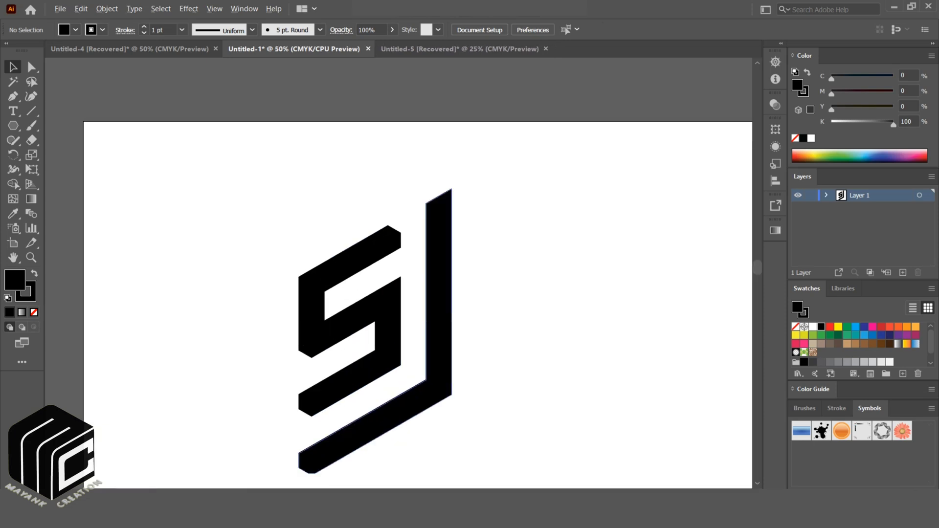
scroll(481, 333, "up", 1)
left_click_drag(481, 333, 482, 269)
scroll(482, 269, "down", 1)
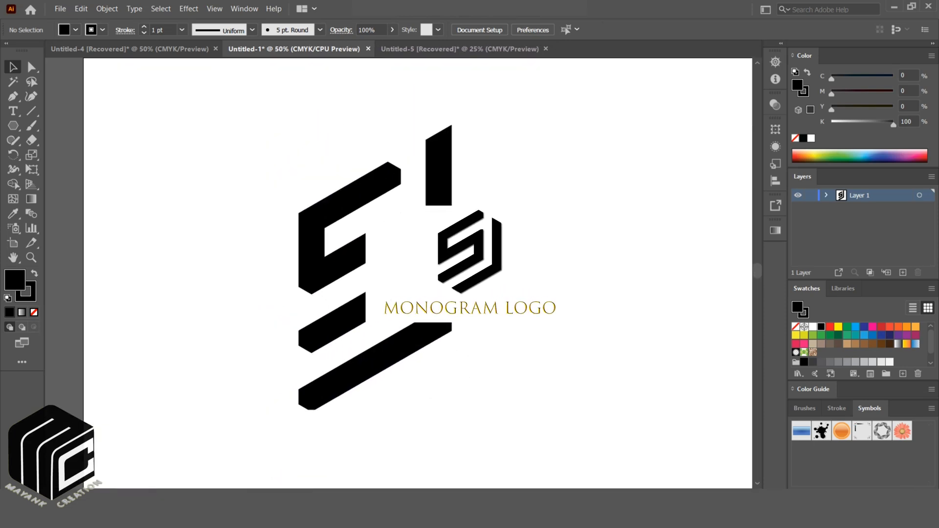